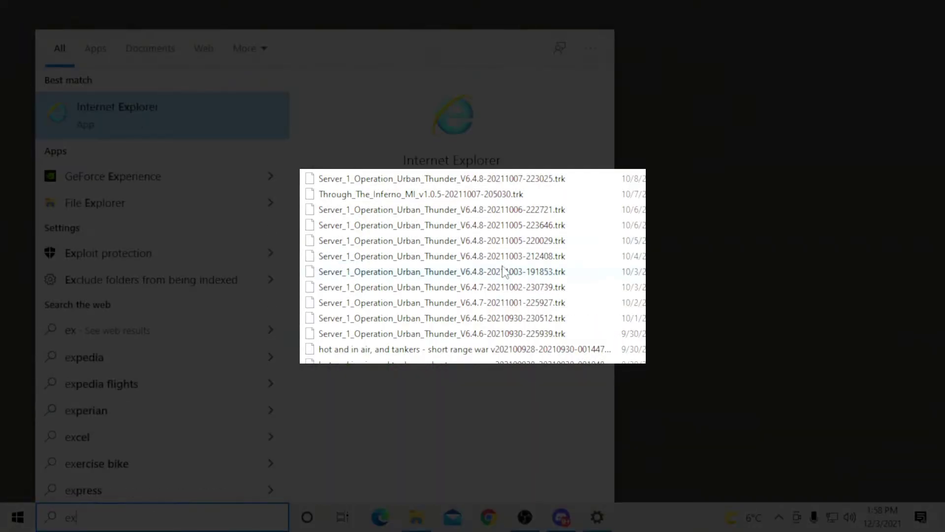
Step: Scroll up on the DCS World main menu screen
scroll(512, 306, up, 10)
scroll(524, 334, up, 10)
scroll(512, 327, up, 10)
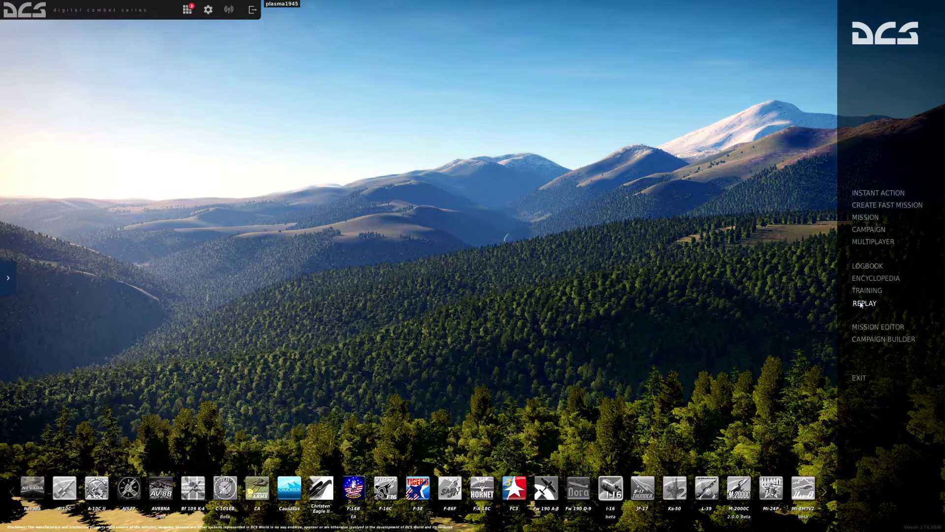
Step: Open DCS World's REPLAY list of recorded tracks
click(860, 302)
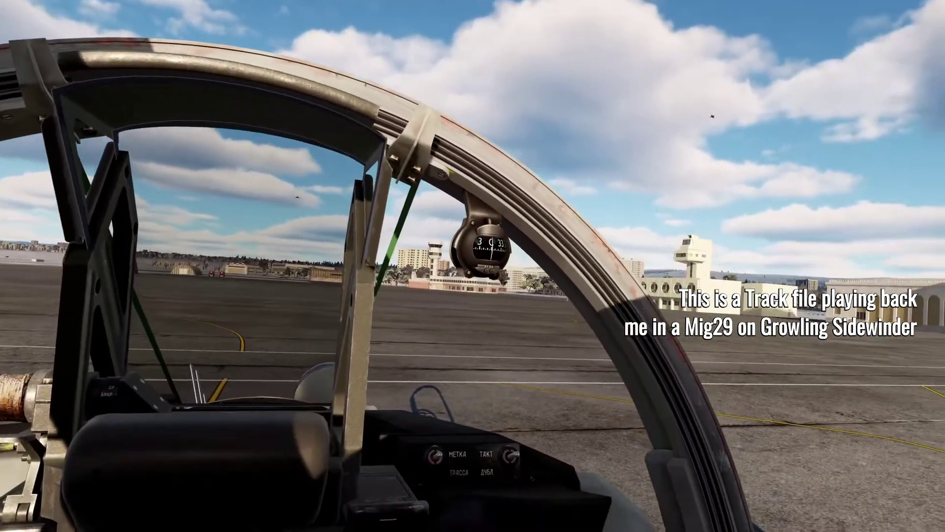
Step: Switch the MiG-29 replay to the F2 external view and zoom in
key(F2)
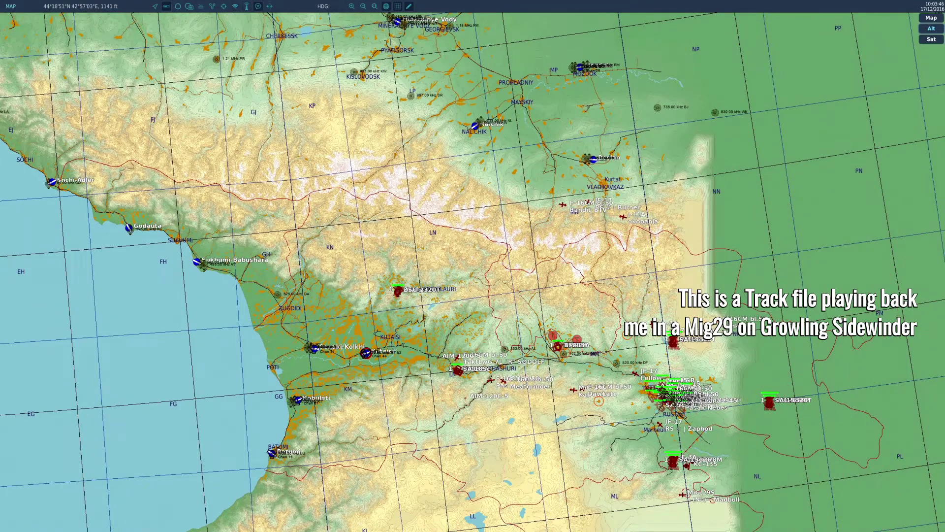
scroll(473, 266, up, 5)
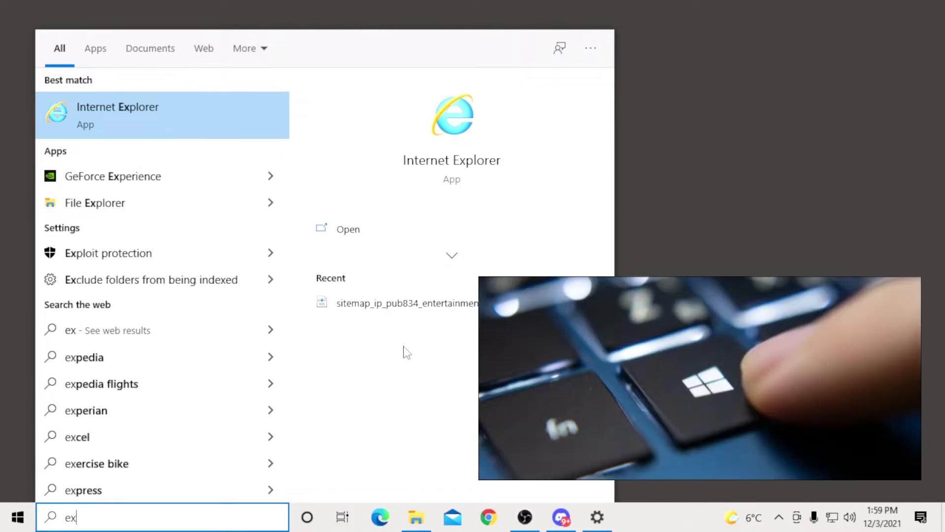
Step: Complete 'expl' in Start search and launch File Explorer from the results
text(pl)
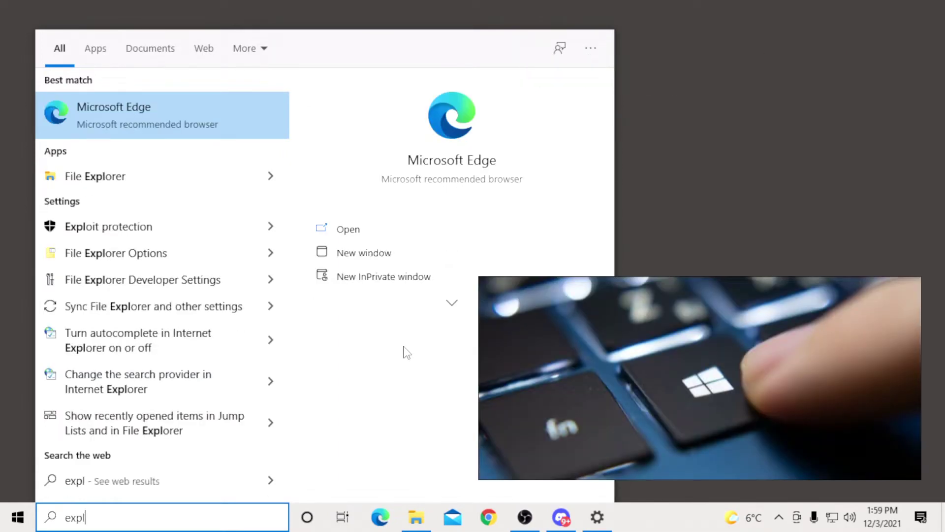
click(126, 176)
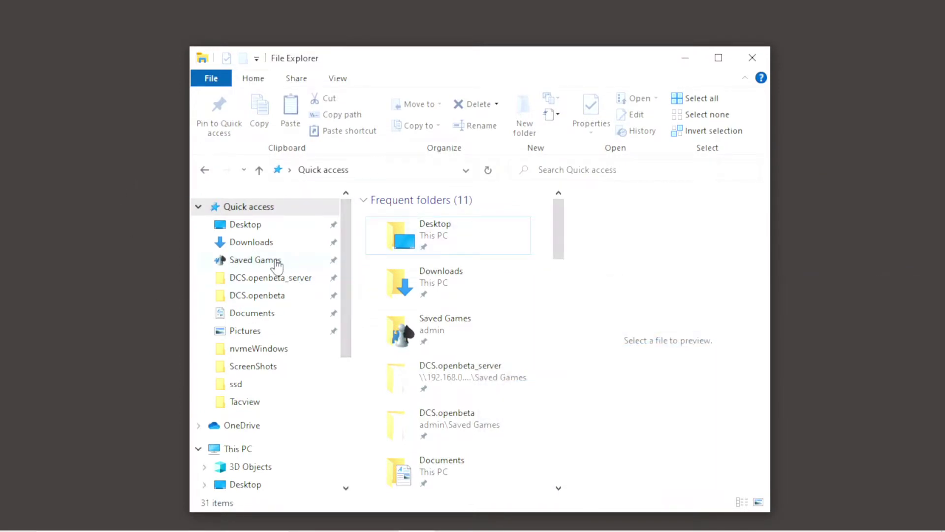
Step: Expand C: > Users > admin in the navigation pane and open Saved Games
drag(342, 300, 343, 386)
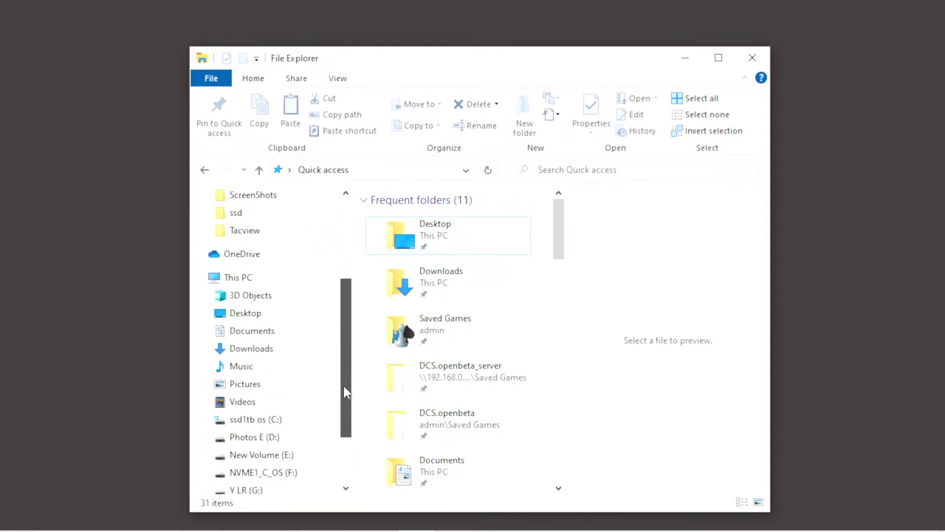
click(208, 422)
click(210, 443)
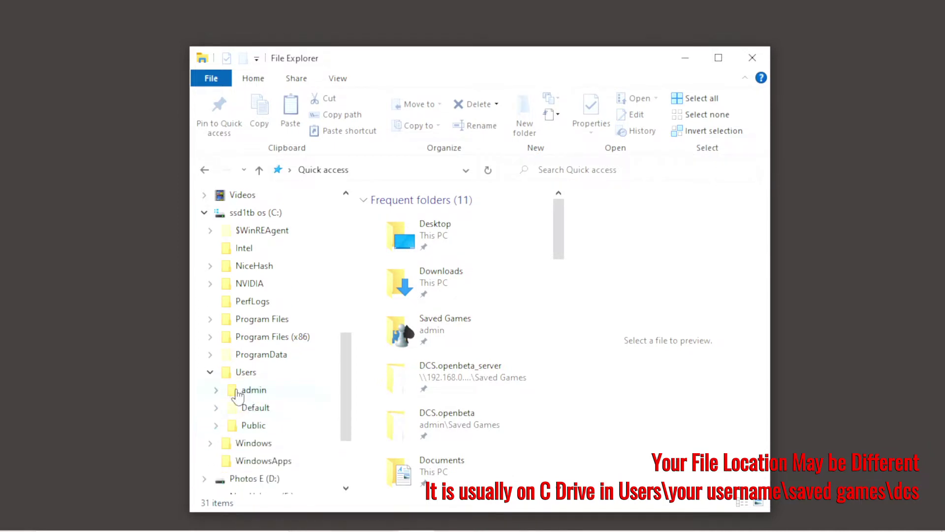
click(216, 390)
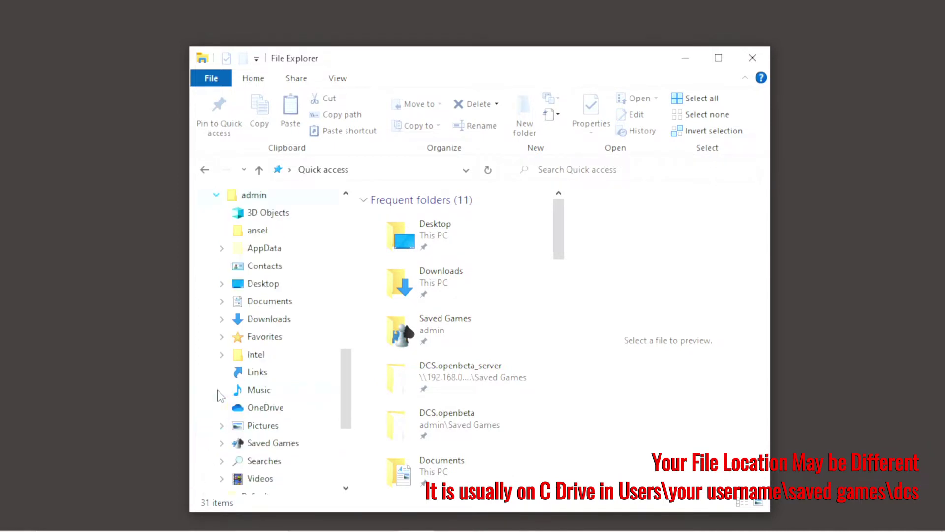
click(222, 443)
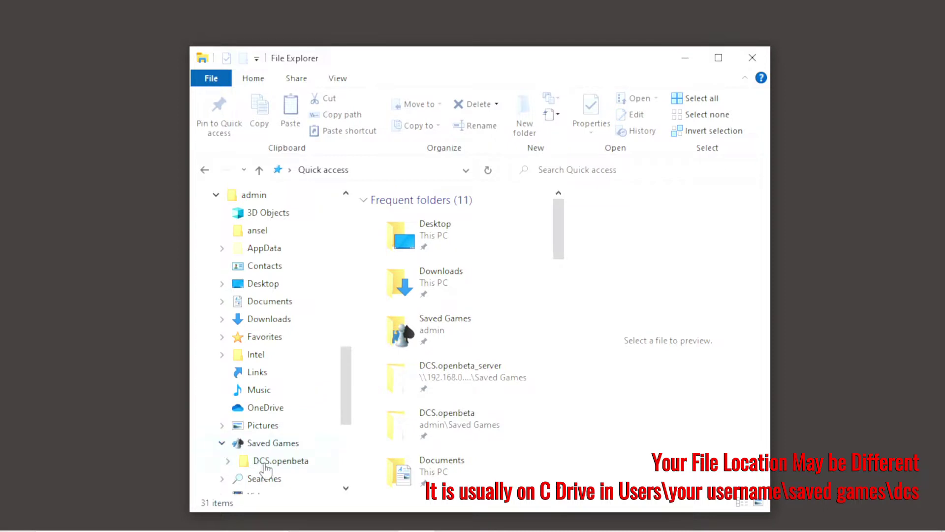
click(274, 444)
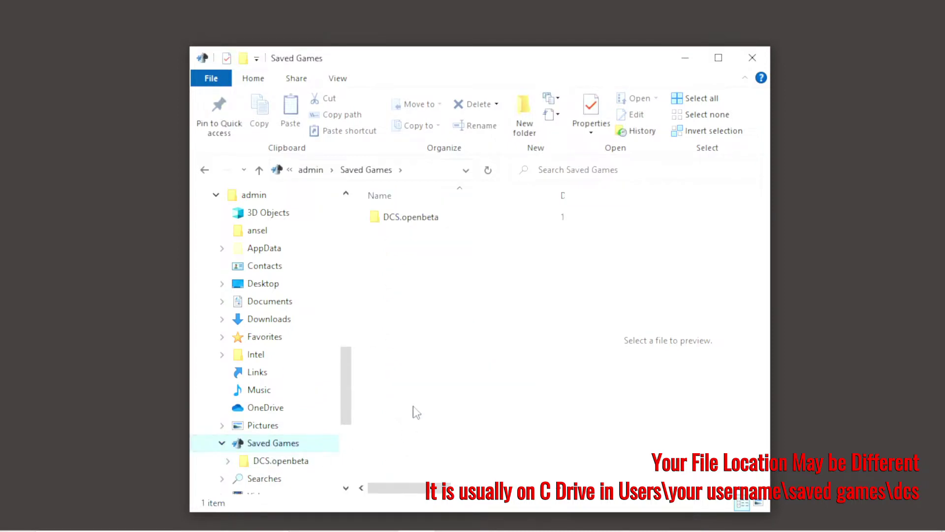
Step: Show the full Saved Games path in the address bar, then leave it unedited
click(439, 169)
click(339, 171)
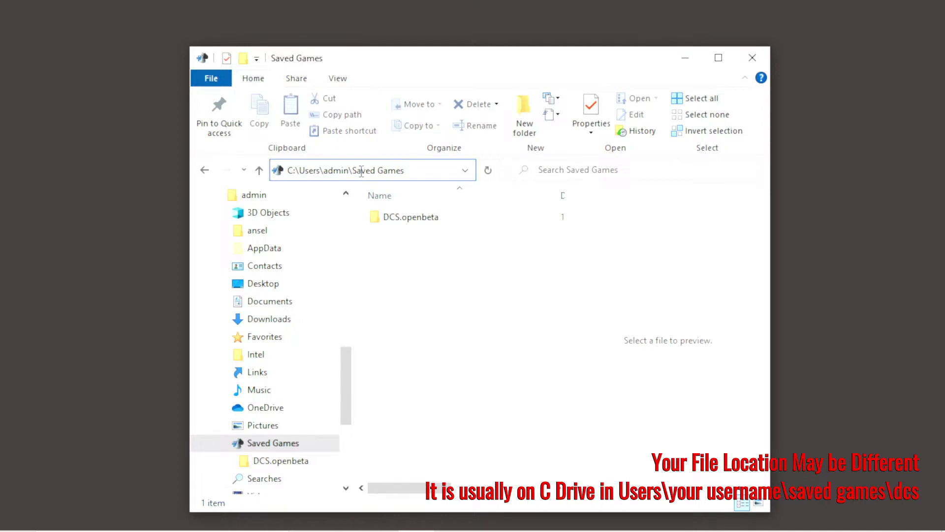
click(417, 251)
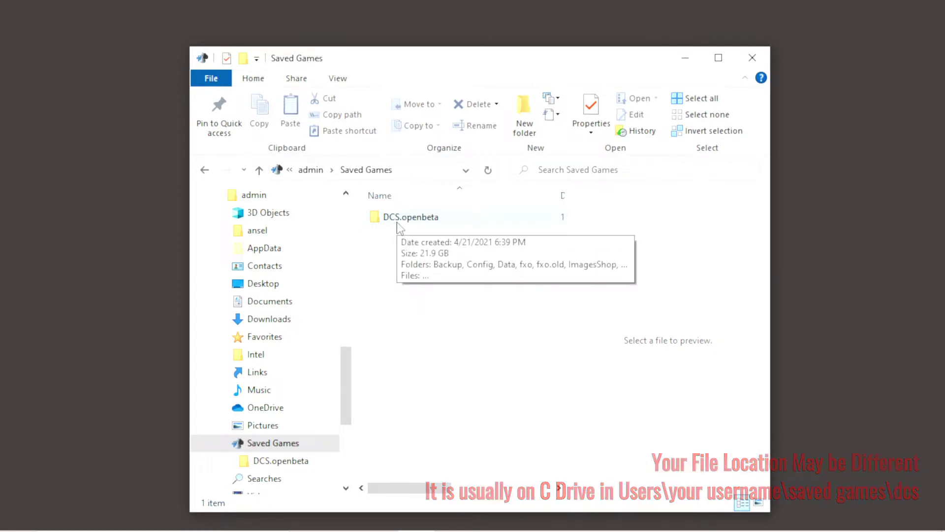
Step: Open DCS.openbeta, then its Tracks folder, and show the Tracks path
double_click(396, 222)
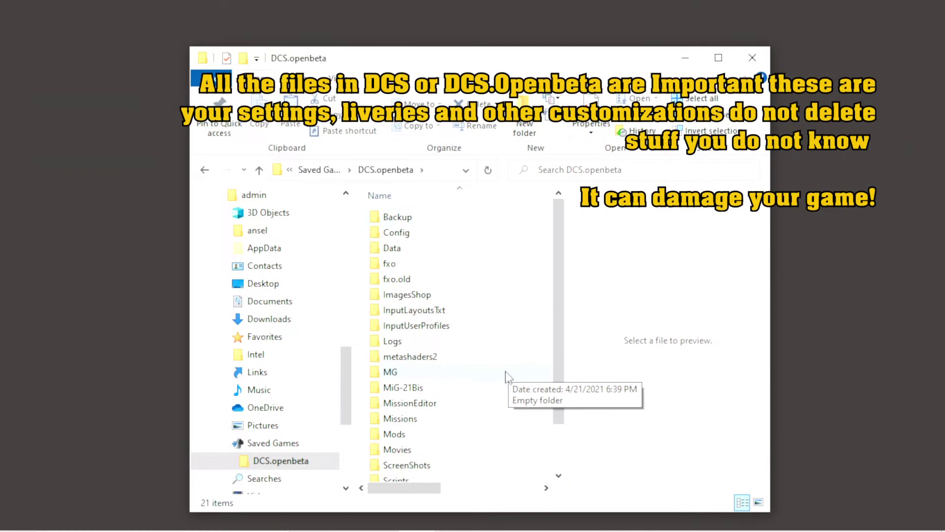
scroll(503, 371, down, 2)
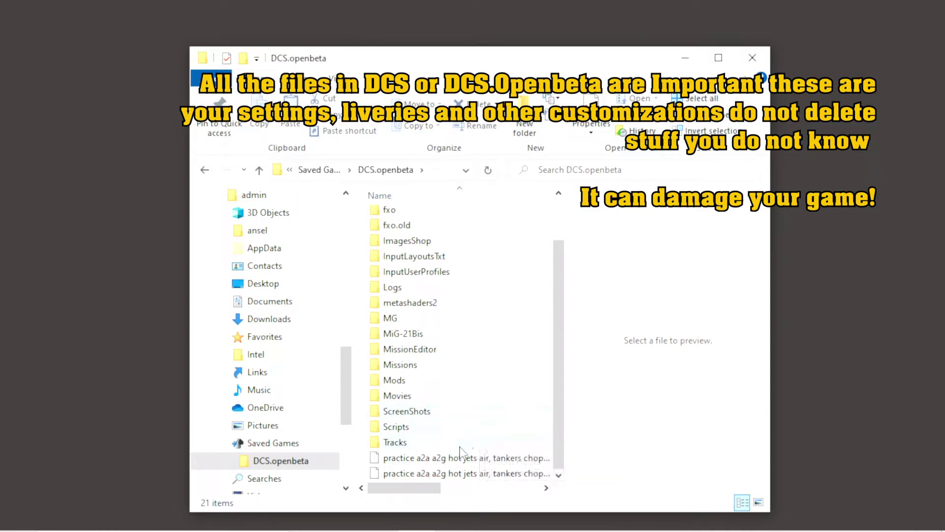
double_click(395, 442)
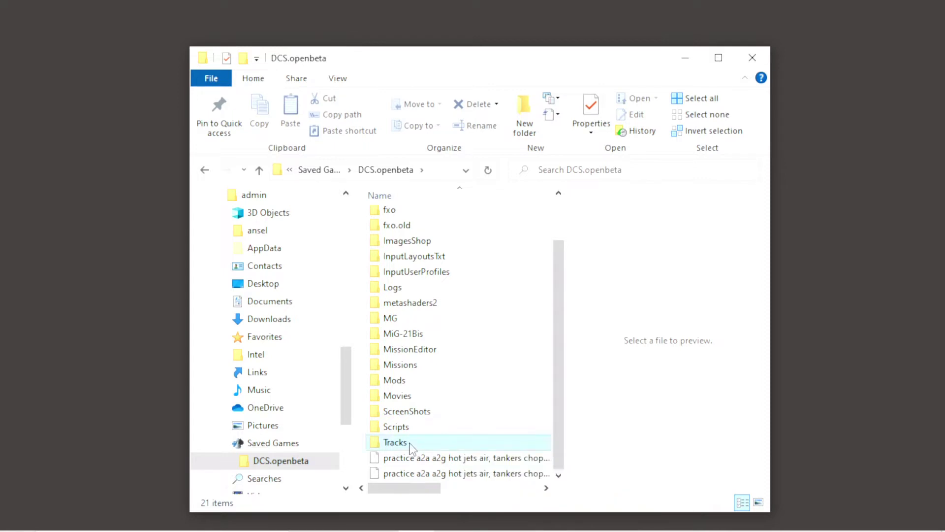
click(443, 169)
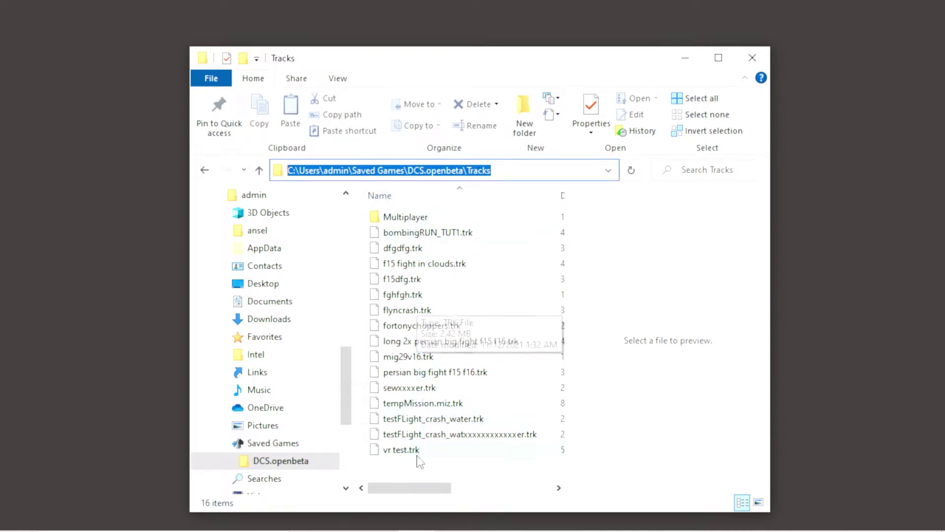
Step: Open the Multiplayer folder and scroll through its 193 track files, returning to the top
double_click(407, 220)
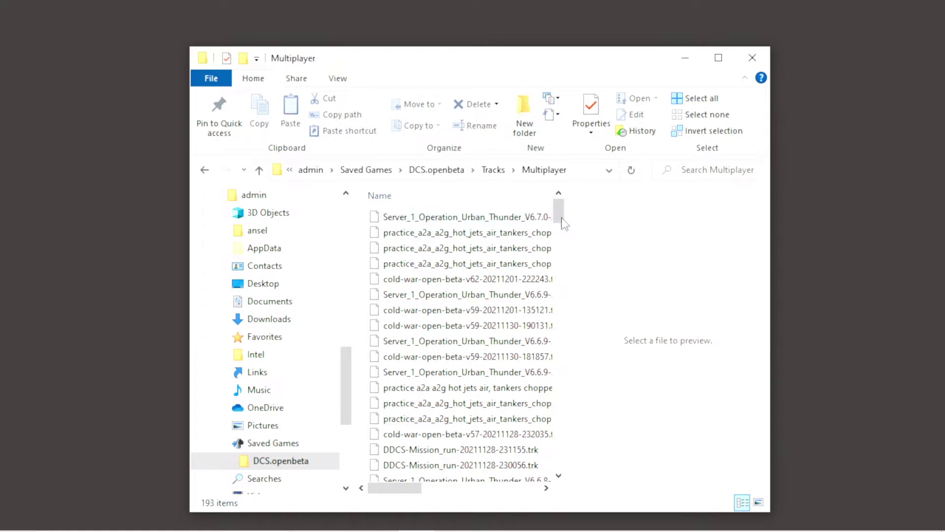
drag(560, 212, 559, 480)
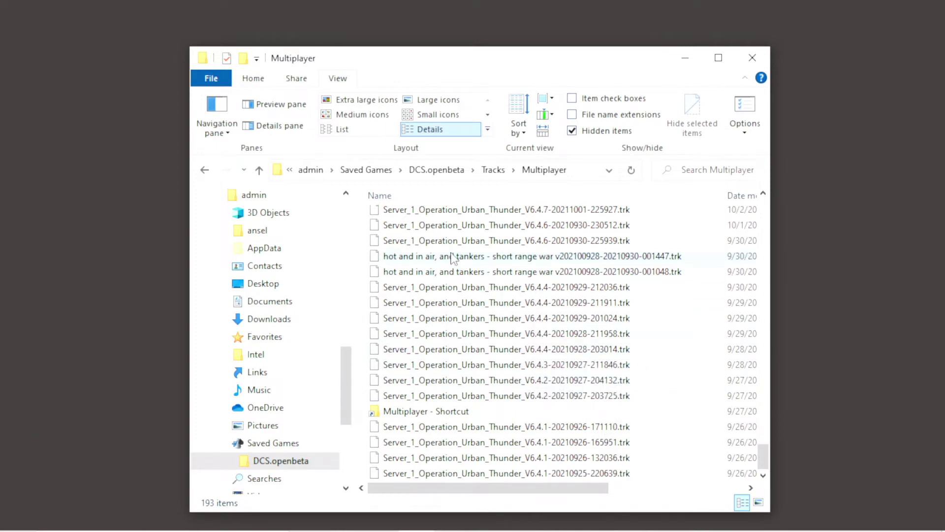
scroll(435, 353, up, 5)
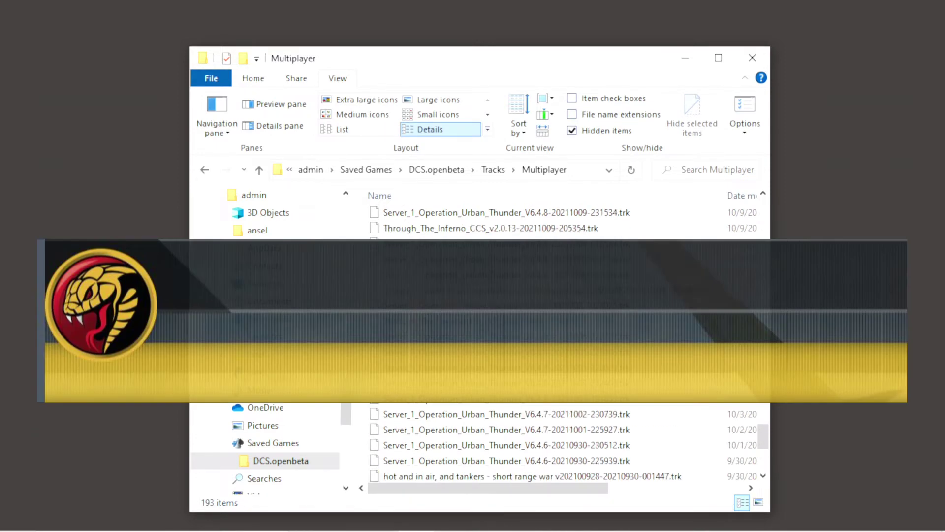
scroll(679, 238, up, 15)
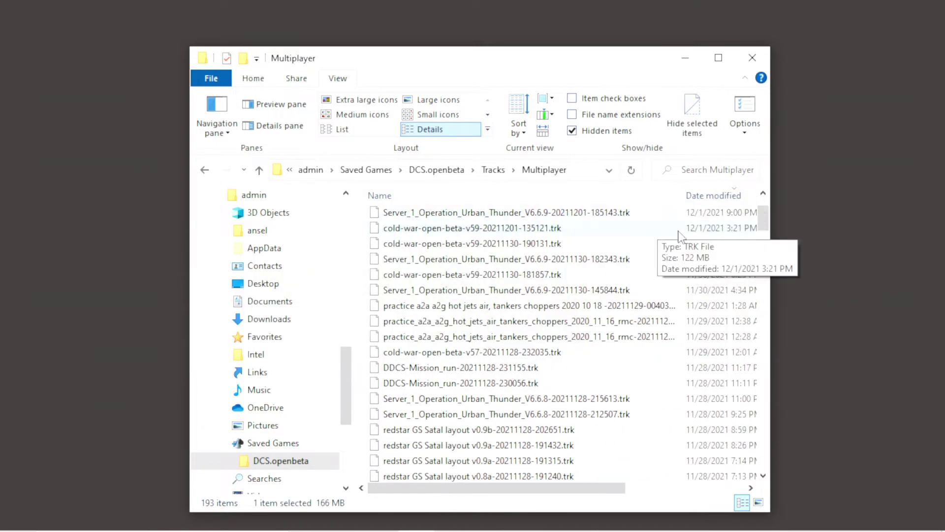
scroll(679, 237, up, 2)
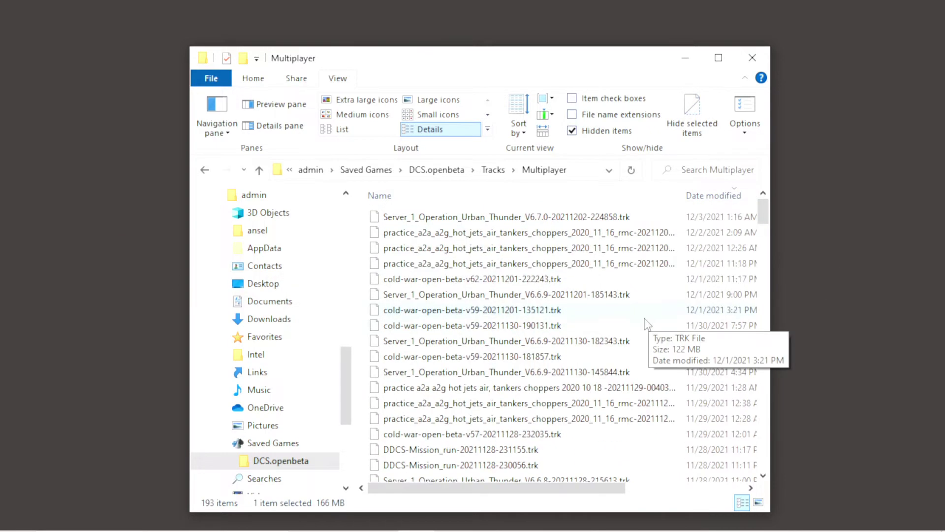
click(530, 345)
key(ctrl+a)
right_click(530, 343)
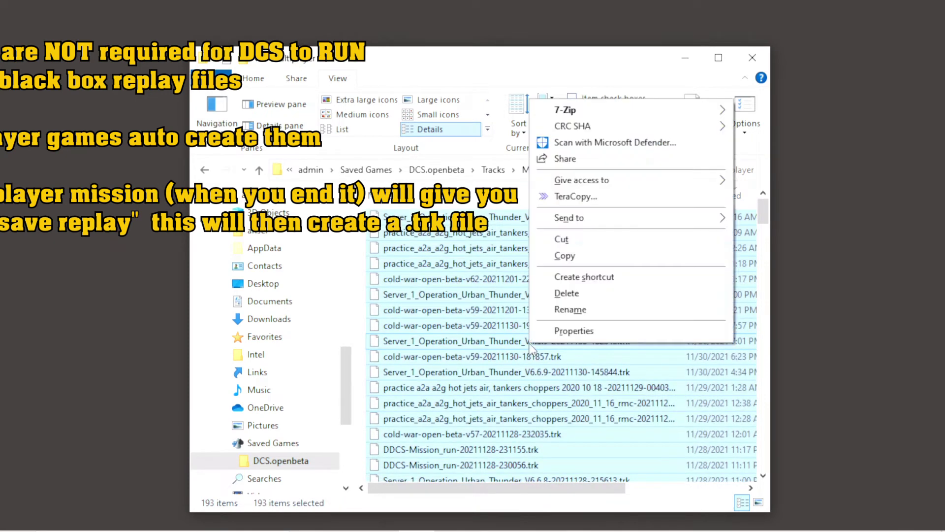
click(554, 330)
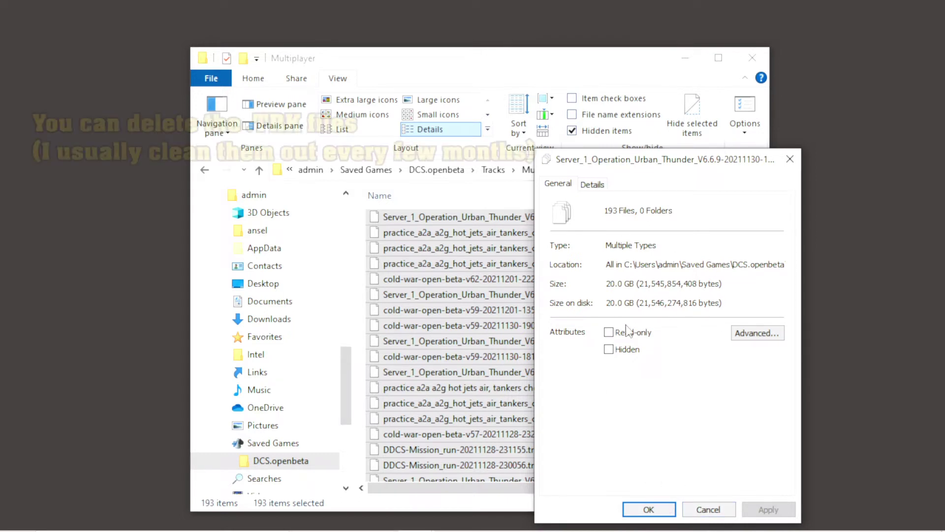
click(708, 511)
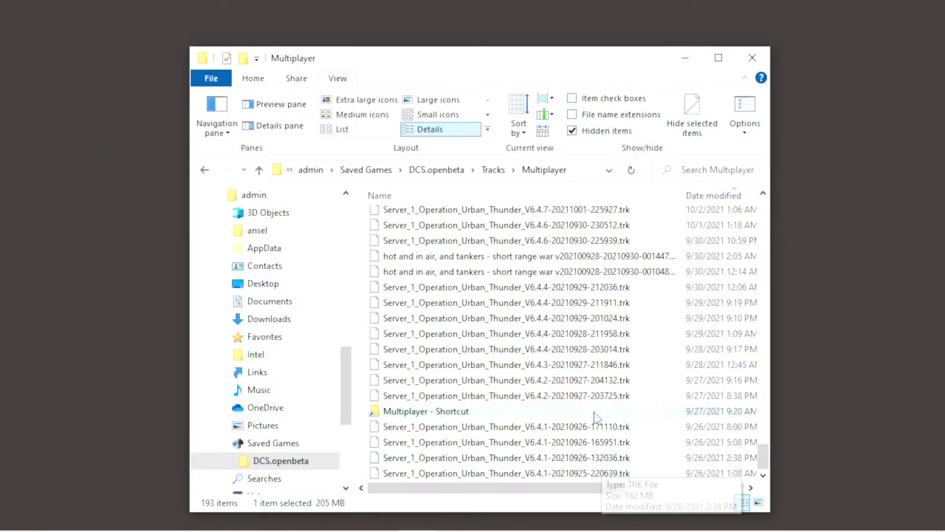
scroll(592, 393, up, 4)
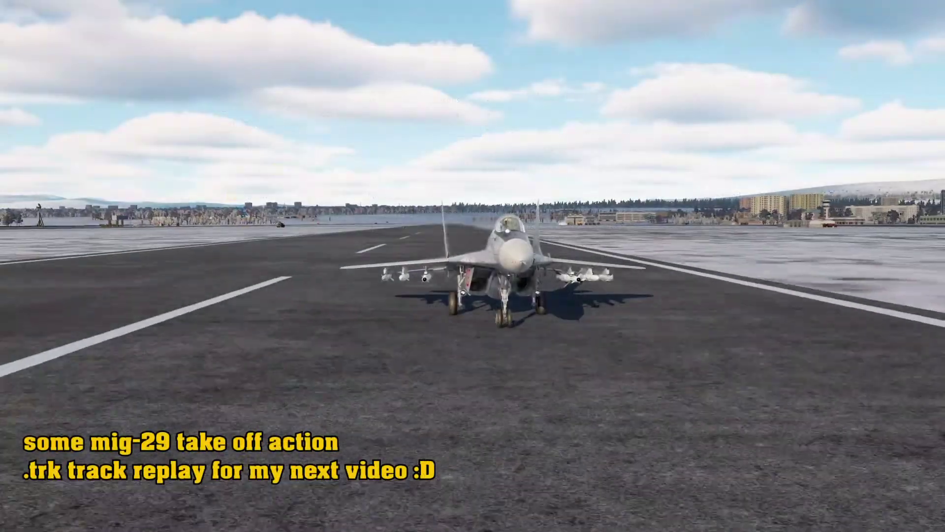